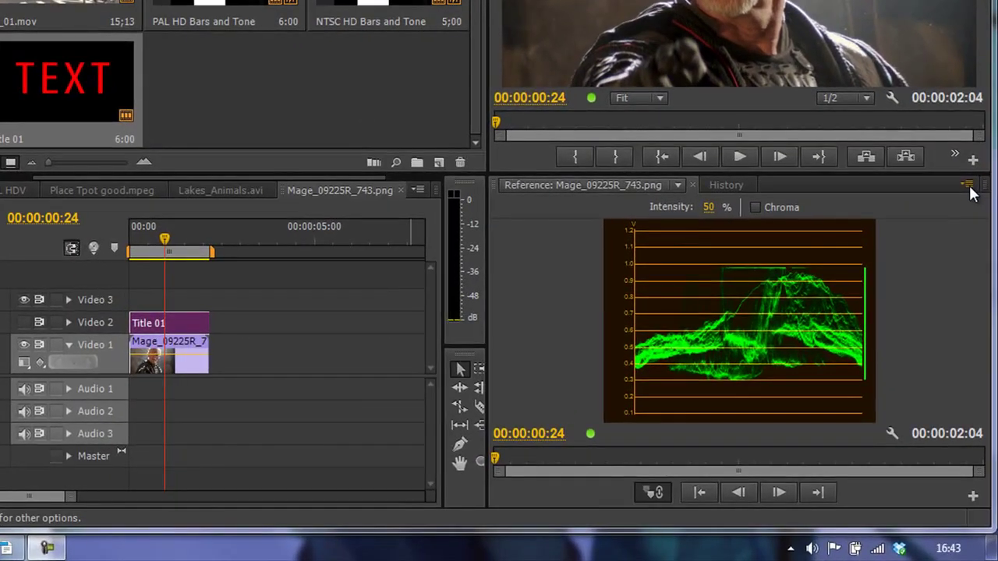
# - Change the Reference Monitor display from YC Waveform to Vectorscope for the Mage portrait
pyautogui.click(968, 187)
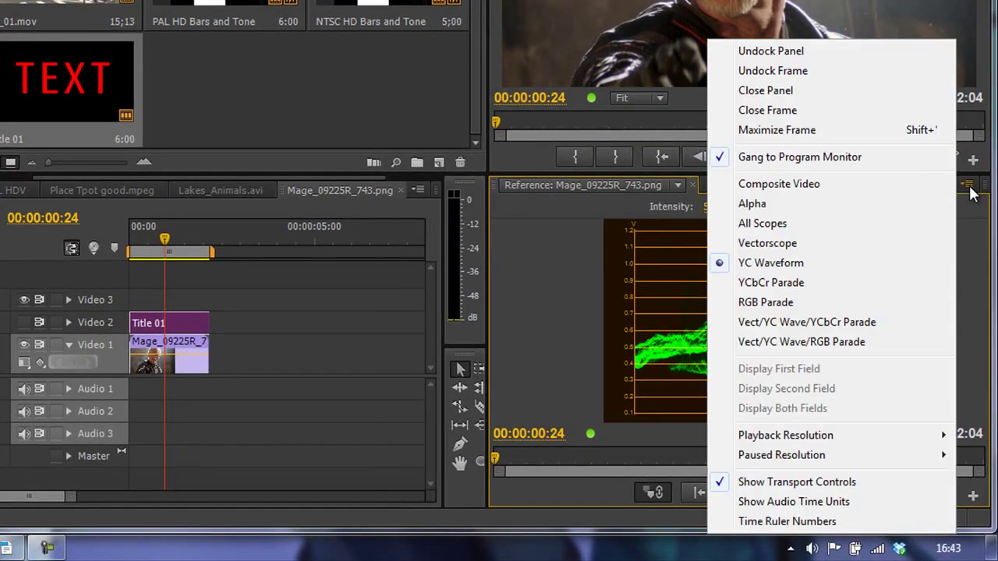
pyautogui.click(767, 243)
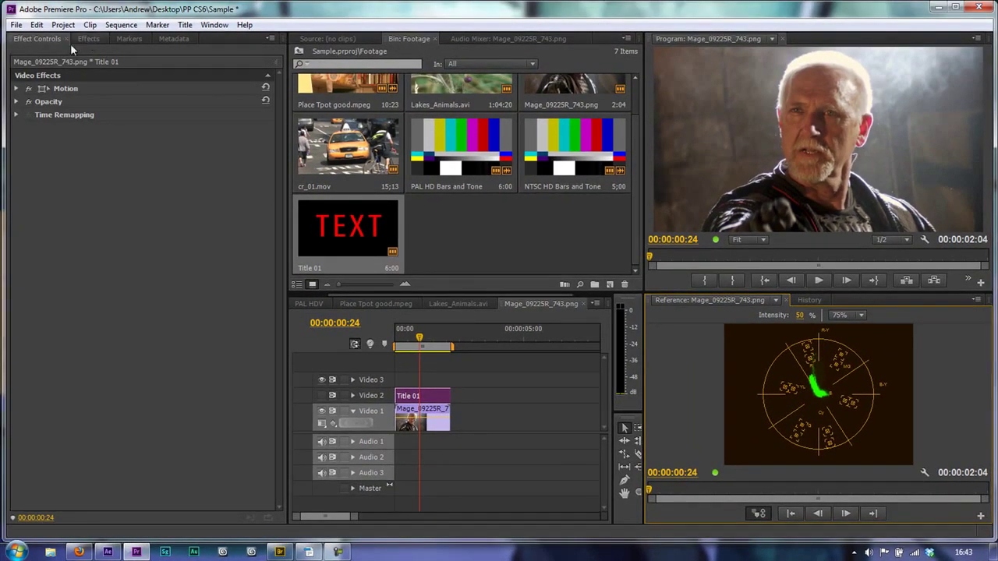
# - Search Effects for 'fast' and drag Fast Color Corrector onto the Mage clip on Video 1
pyautogui.click(215, 25)
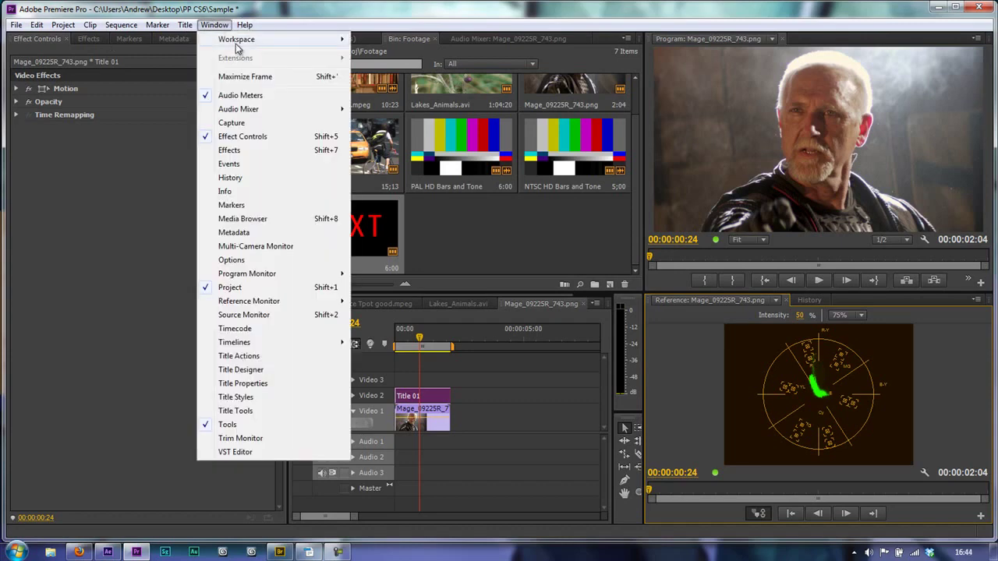
pyautogui.moveTo(334, 42)
pyautogui.click(152, 76)
pyautogui.click(87, 40)
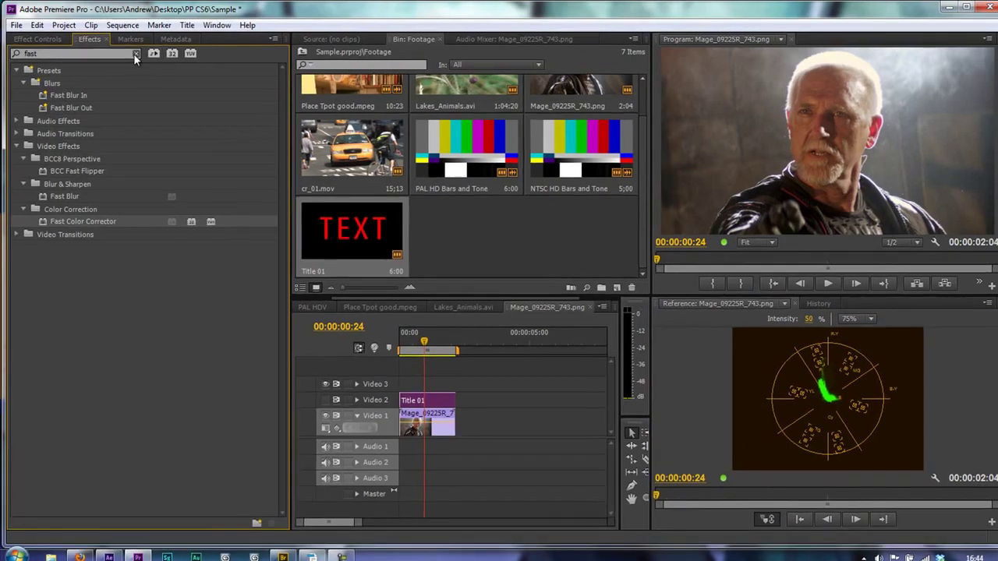
pyautogui.click(134, 53)
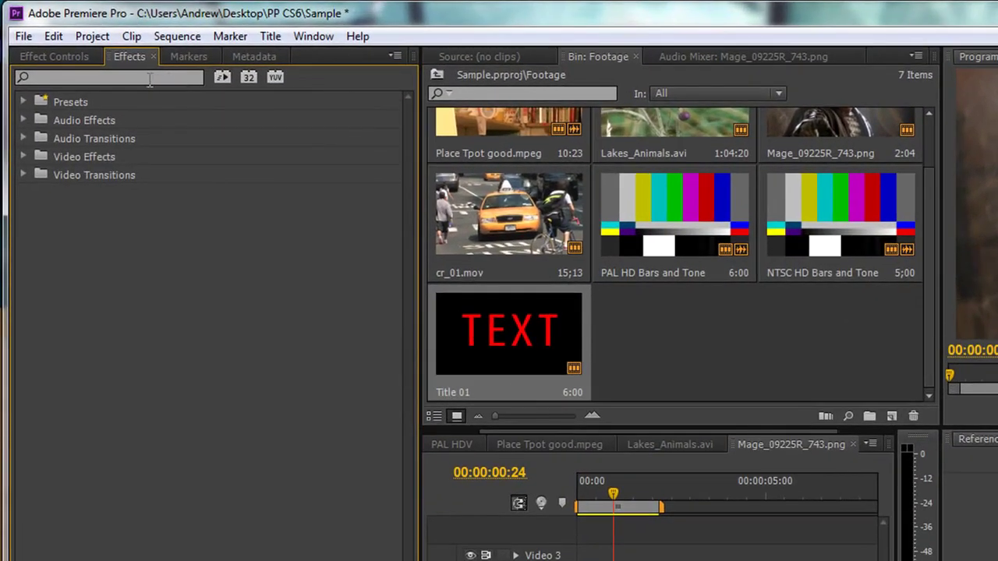
pyautogui.write('fast')
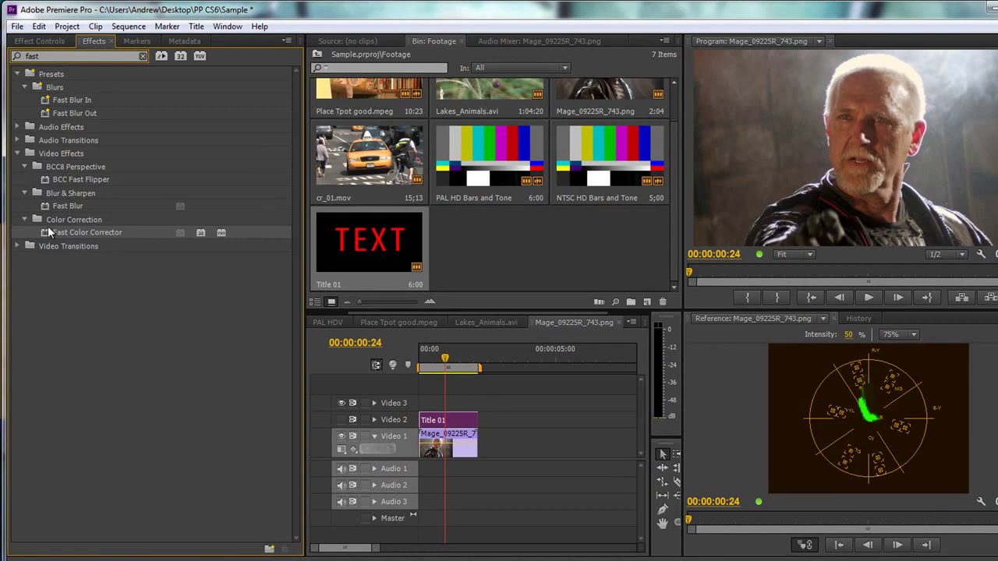
pyautogui.moveTo(60, 238); pyautogui.dragTo(450, 440)
pyautogui.moveTo(44, 234); pyautogui.dragTo(451, 444)
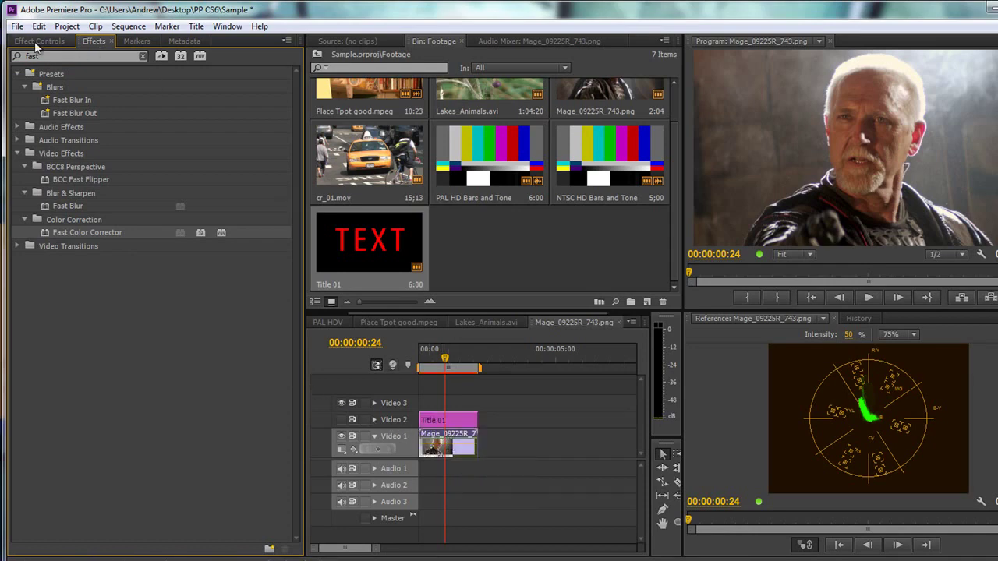
# - Show the Mage clip's Fast Color Corrector settings in Effect Controls, toggling the keyframe timeline view
pyautogui.click(35, 42)
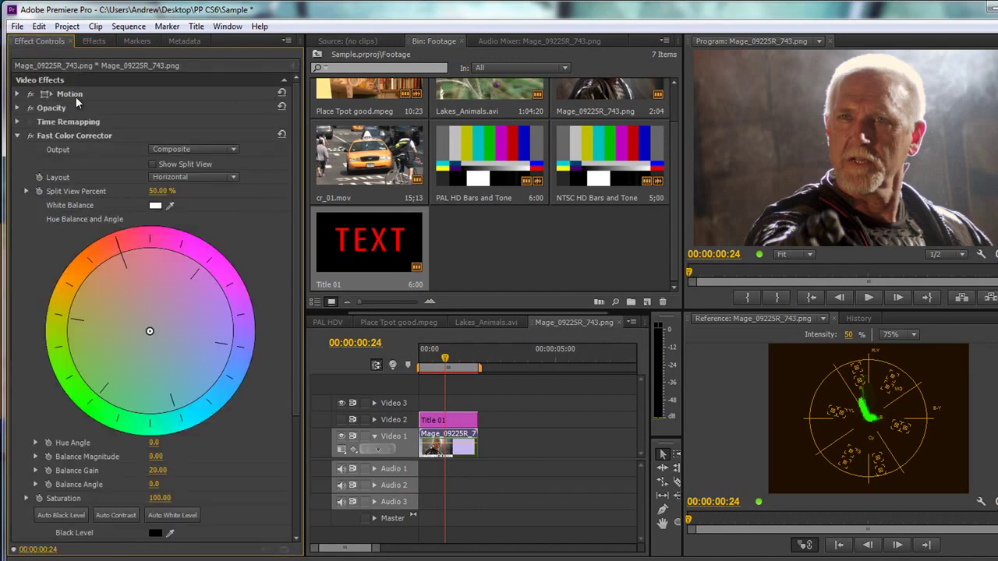
pyautogui.click(292, 66)
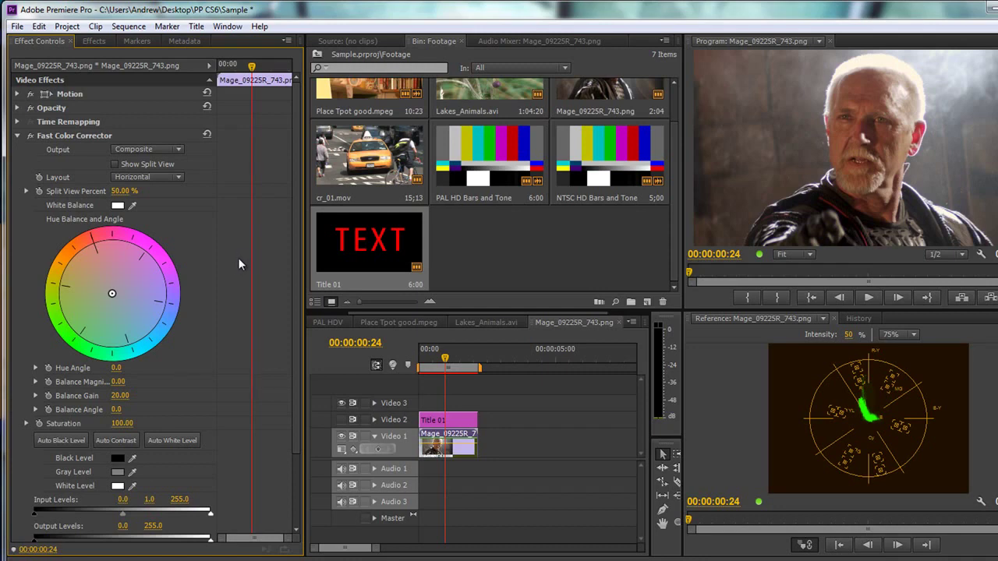
pyautogui.click(209, 68)
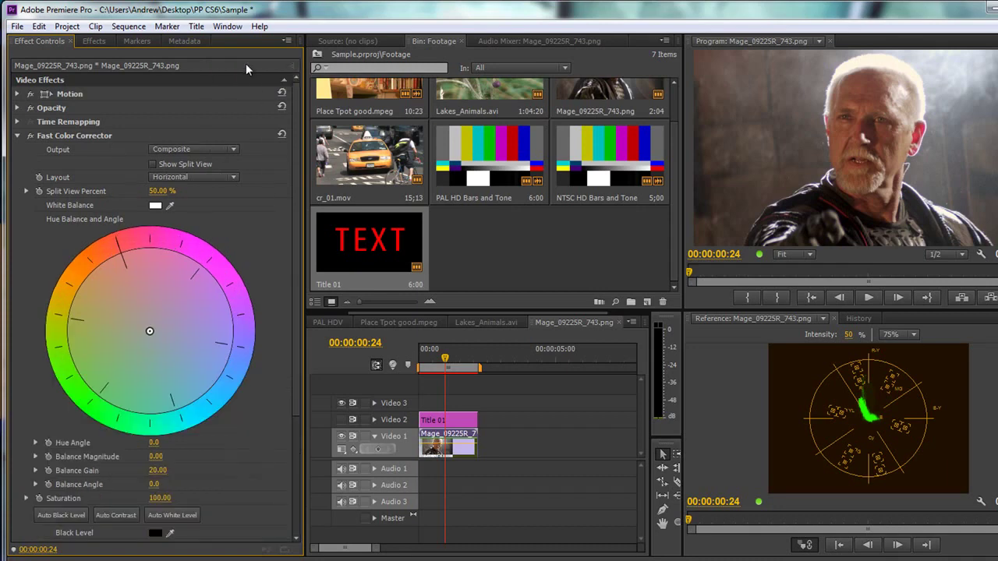
pyautogui.click(293, 65)
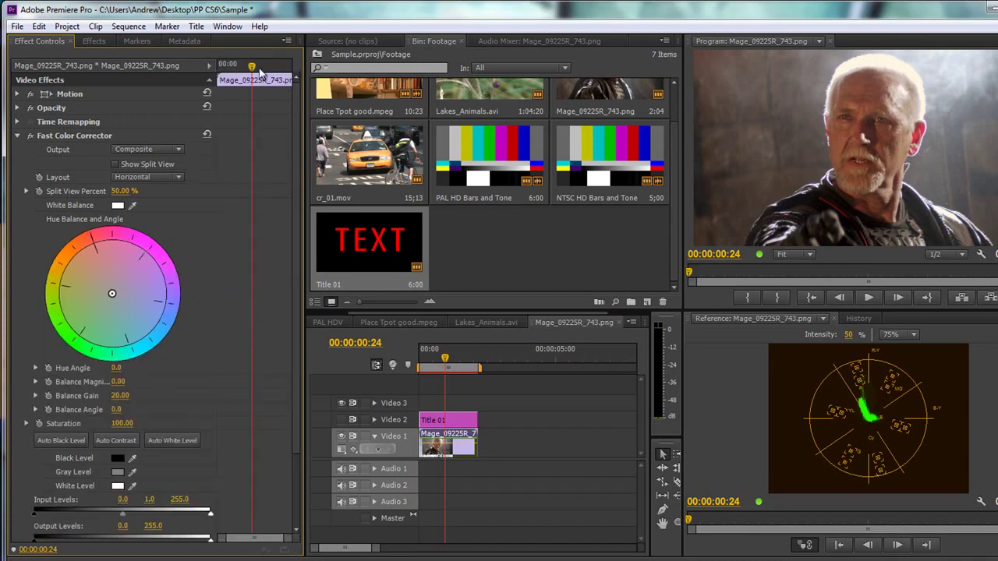
pyautogui.click(208, 65)
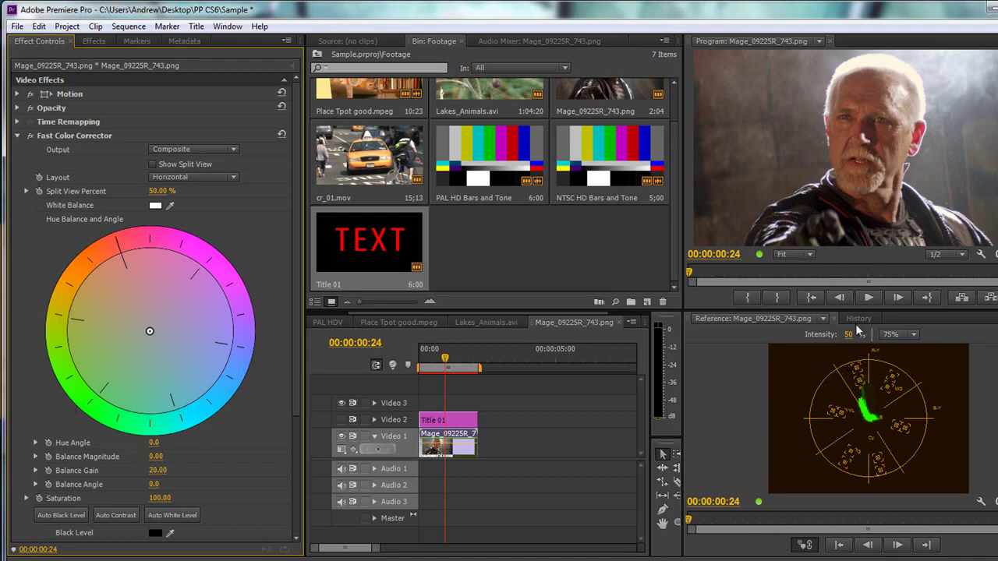
# - Drag the panel dividers to make the Reference Monitor taller and much wider
pyautogui.moveTo(854, 310); pyautogui.dragTo(854, 152)
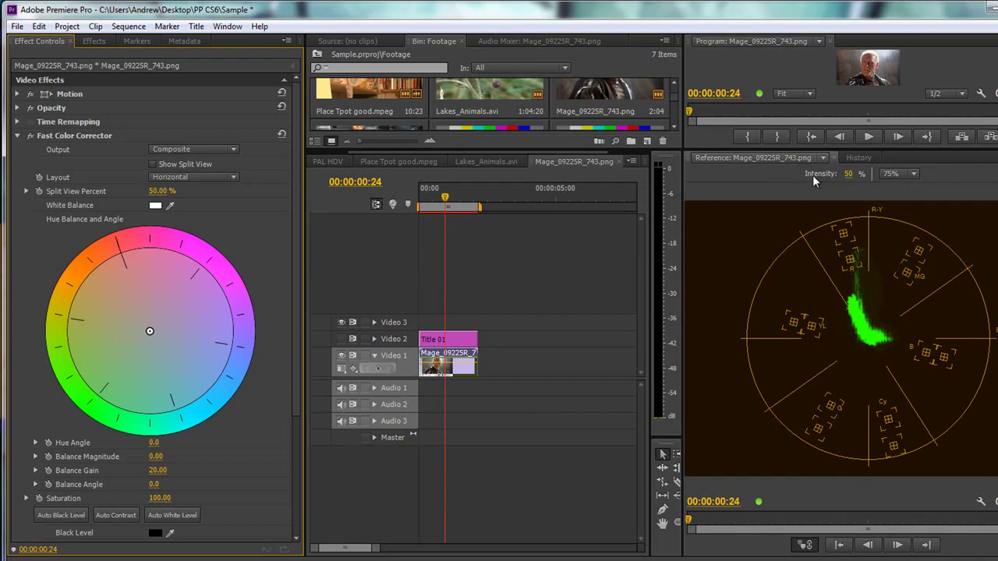
pyautogui.moveTo(683, 261); pyautogui.dragTo(360, 272)
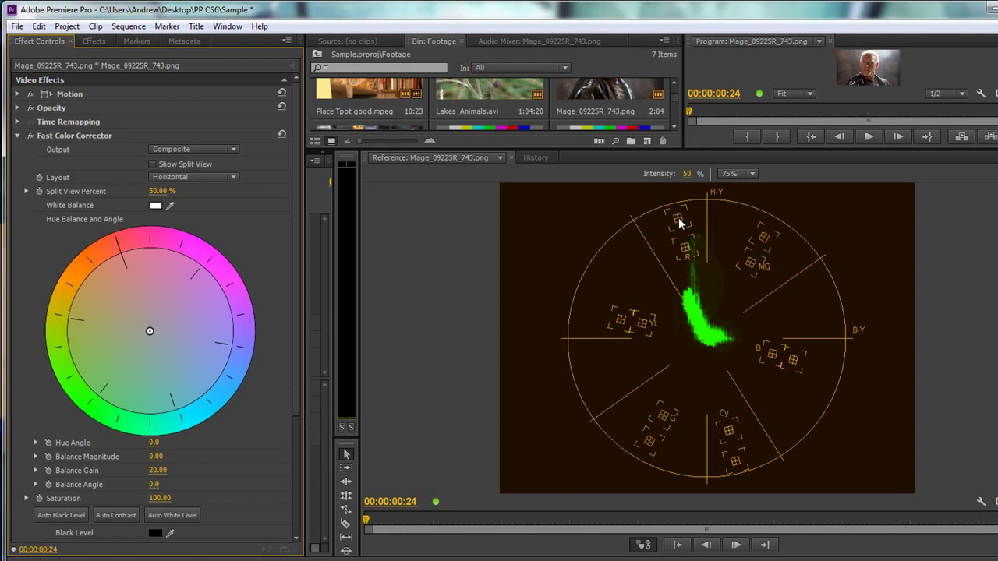
pyautogui.click(749, 175)
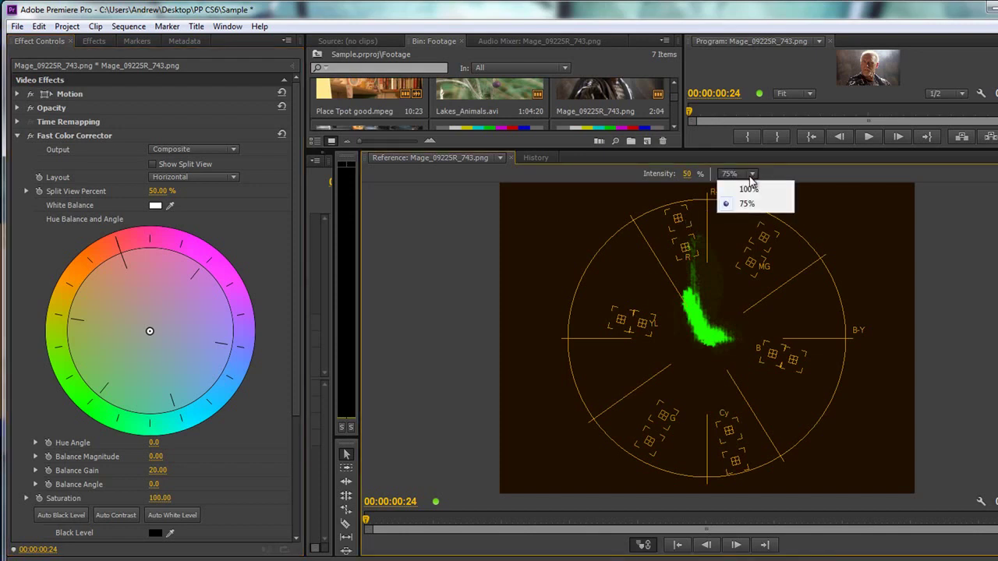
pyautogui.click(752, 188)
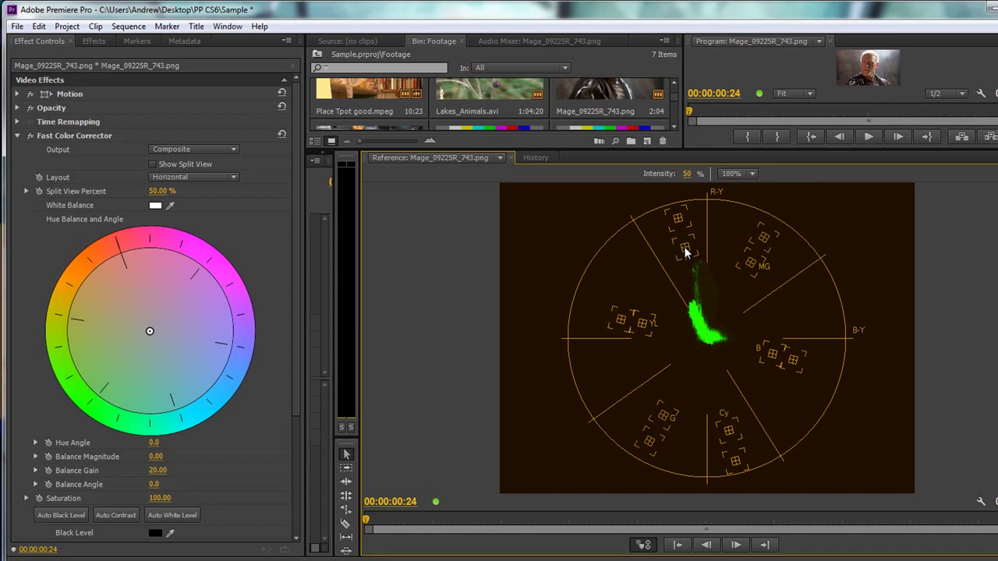
pyautogui.click(752, 173)
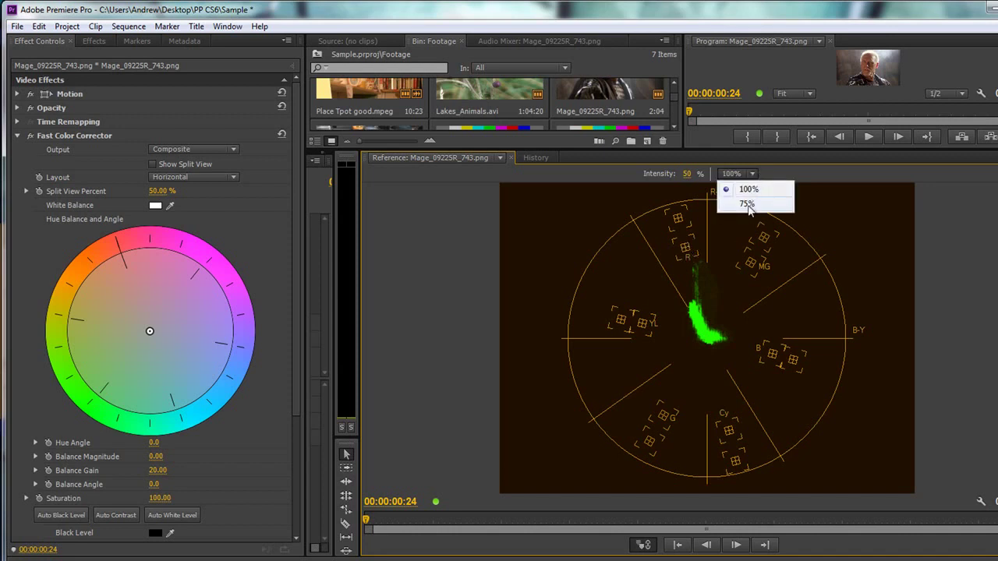
pyautogui.click(746, 204)
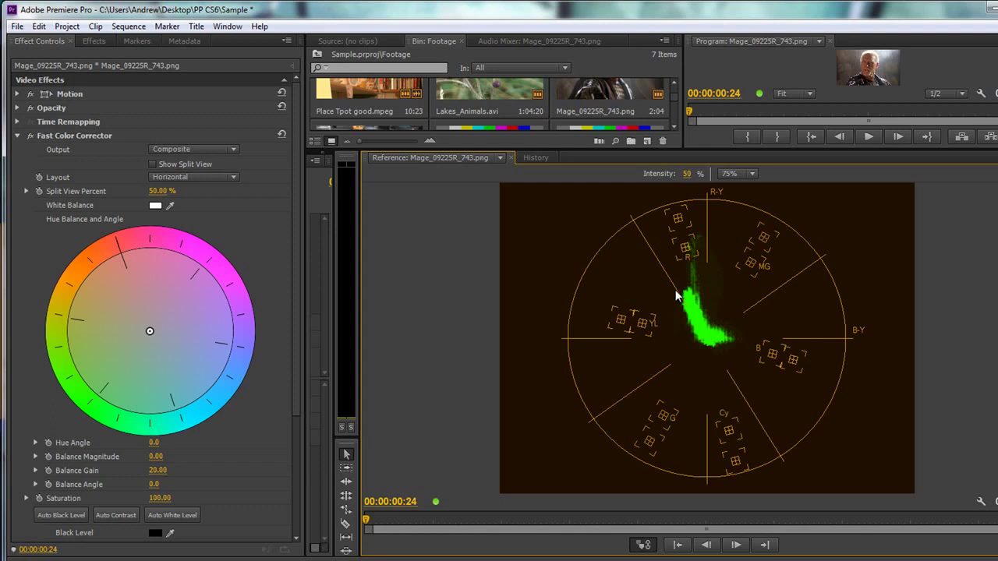
# - Lower the divider above the Reference Monitor to restore the bin and Program Monitor
pyautogui.moveTo(716, 152); pyautogui.dragTo(716, 295)
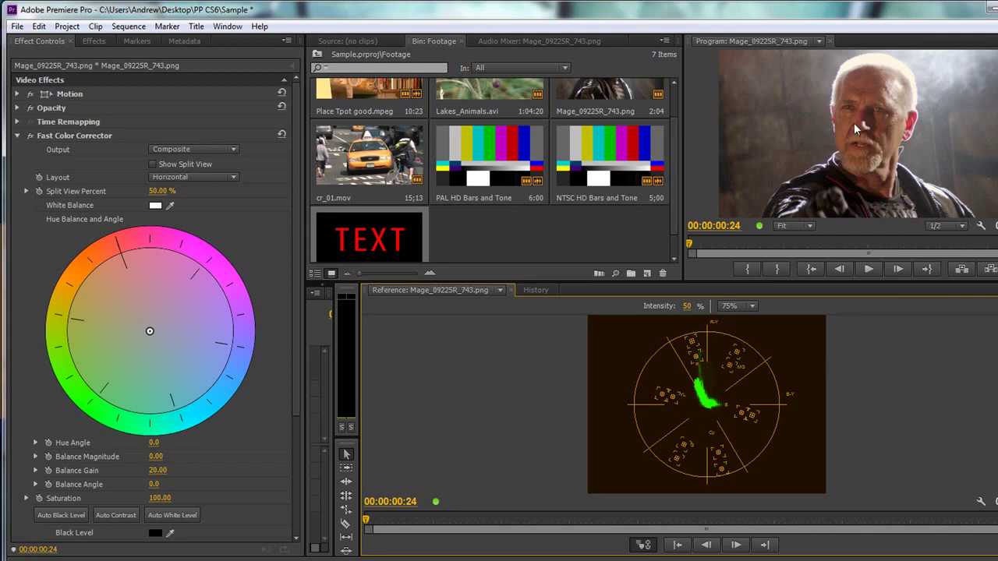
# - Search Effects for 'four', apply Four-Point Garbage Matte to the Video 1 clip, and collapse Fast Color Corrector
pyautogui.click(85, 41)
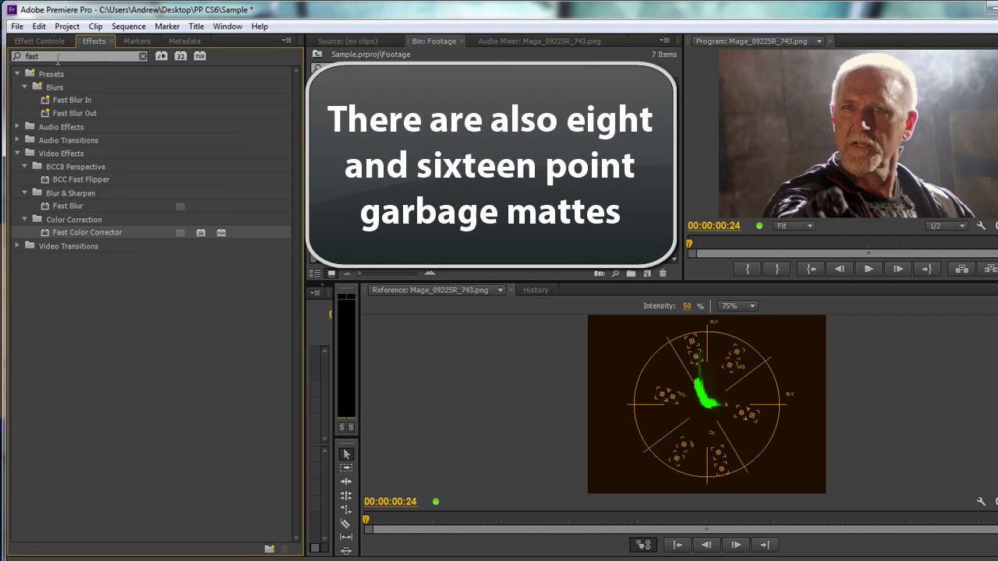
pyautogui.click(142, 57)
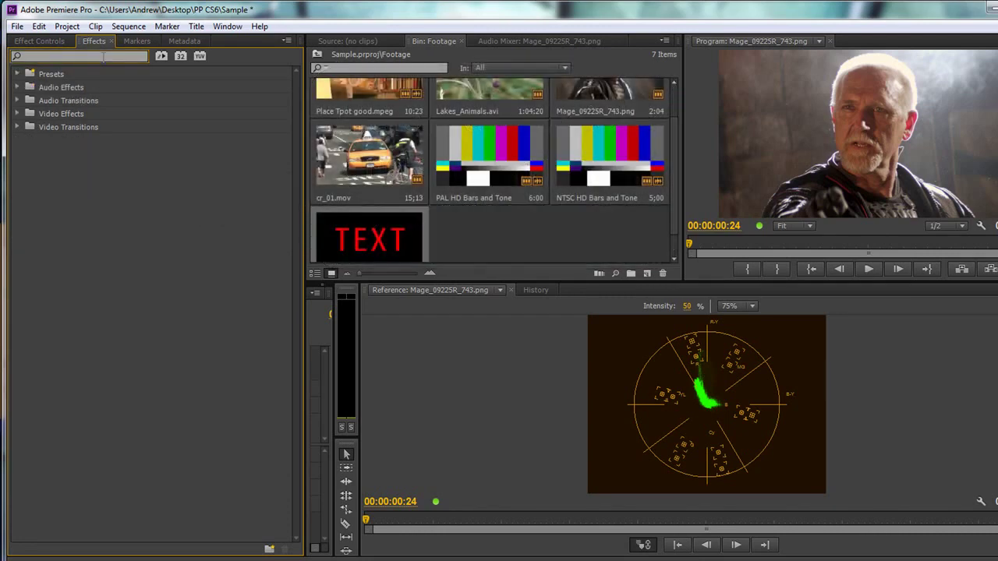
pyautogui.write('four')
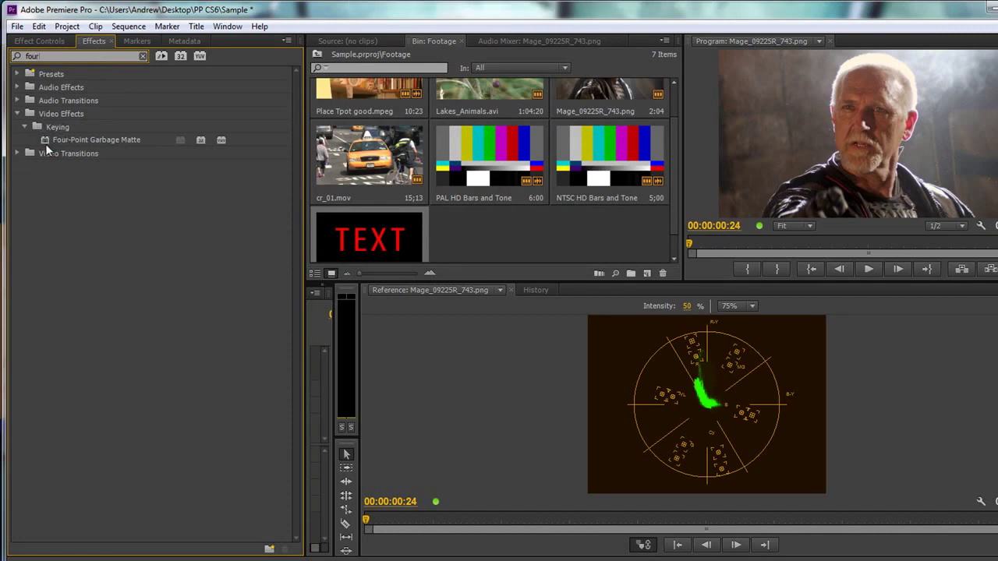
pyautogui.click(42, 140)
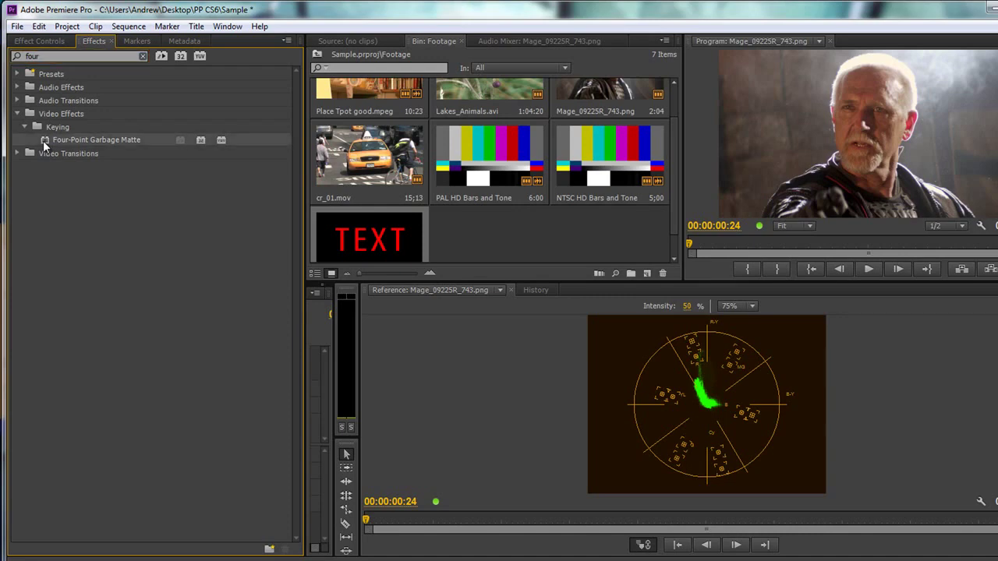
pyautogui.moveTo(334, 423); pyautogui.dragTo(492, 426)
pyautogui.moveTo(63, 140); pyautogui.dragTo(443, 433)
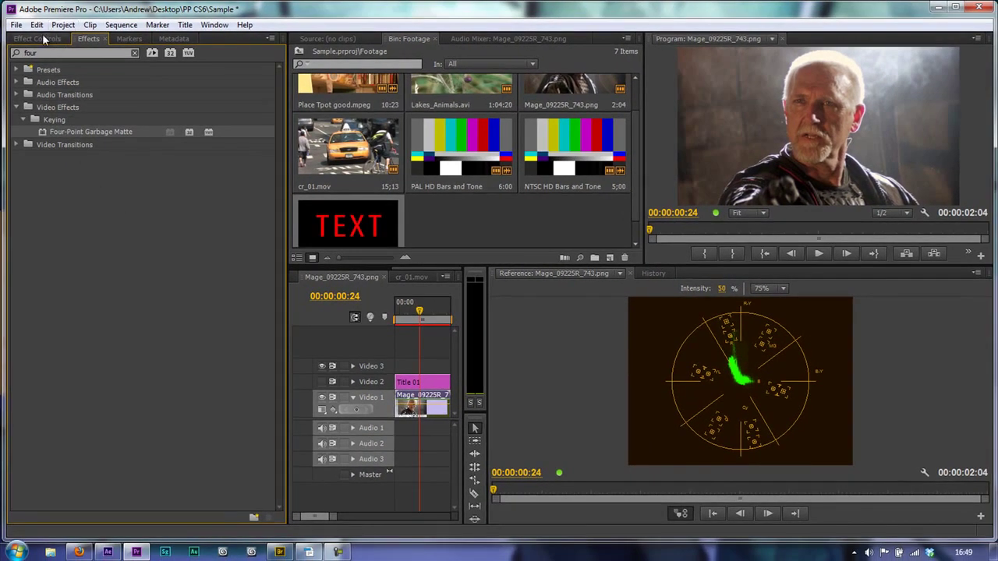
pyautogui.click(39, 35)
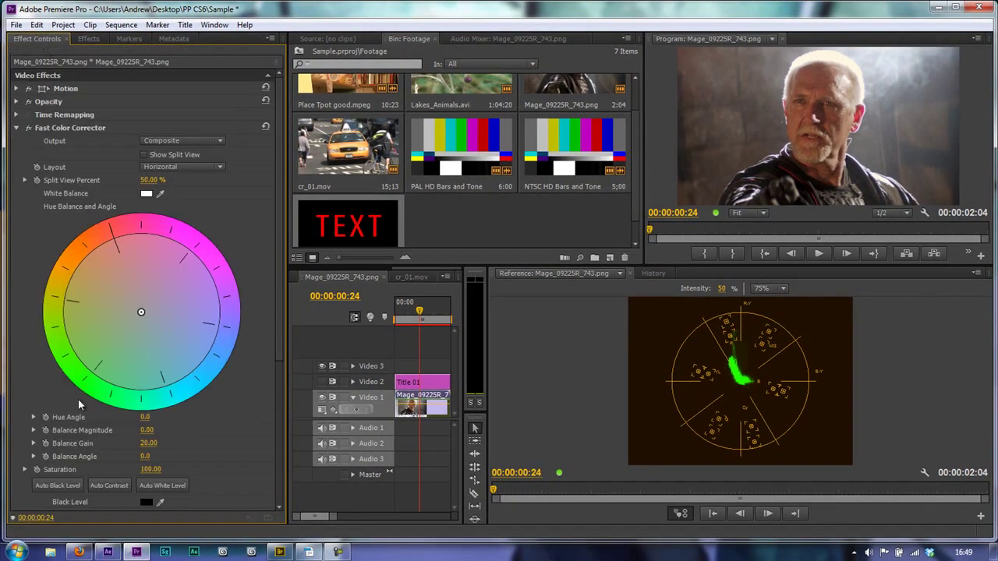
pyautogui.click(17, 128)
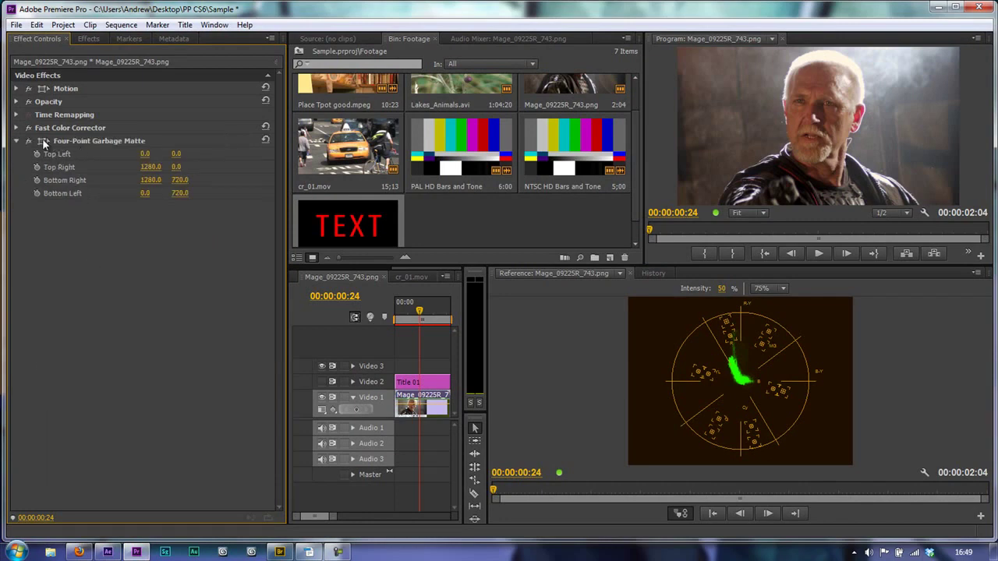
# - Select the garbage matte and drag its four corners inward to a small cheek patch
pyautogui.click(83, 142)
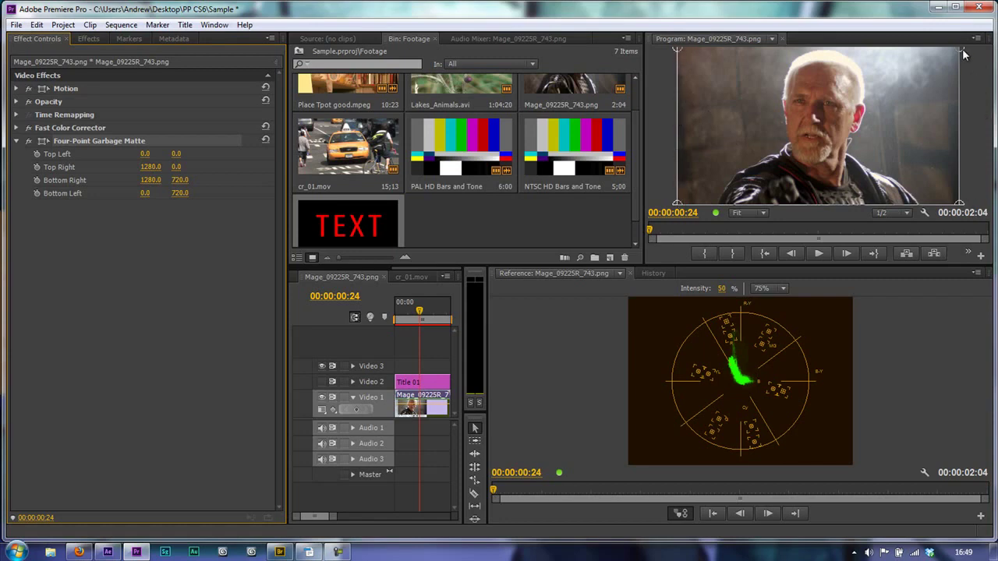
pyautogui.moveTo(960, 49); pyautogui.dragTo(801, 110)
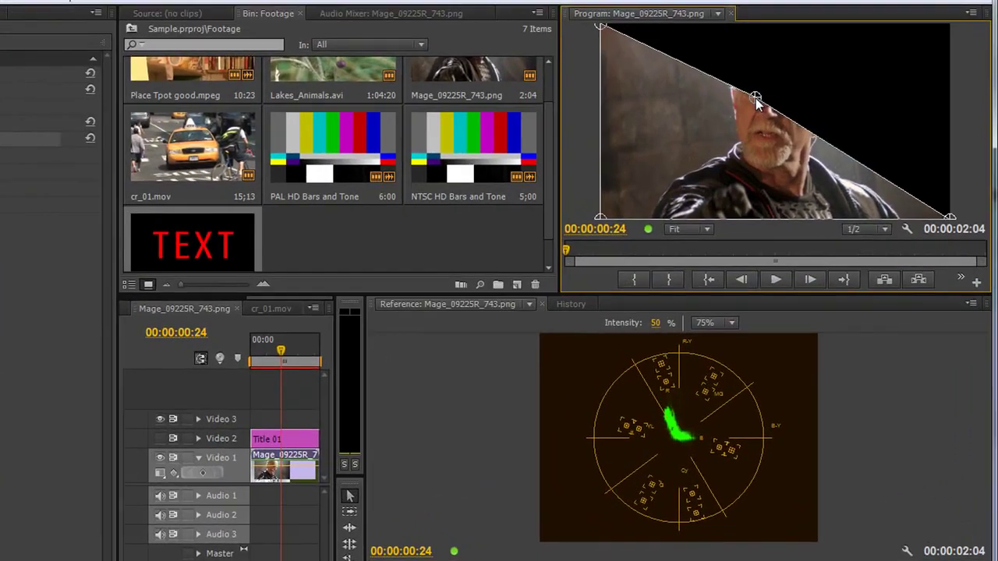
pyautogui.moveTo(666, 48); pyautogui.dragTo(693, 69)
pyautogui.moveTo(629, 51); pyautogui.dragTo(737, 98)
pyautogui.moveTo(599, 217); pyautogui.dragTo(741, 137)
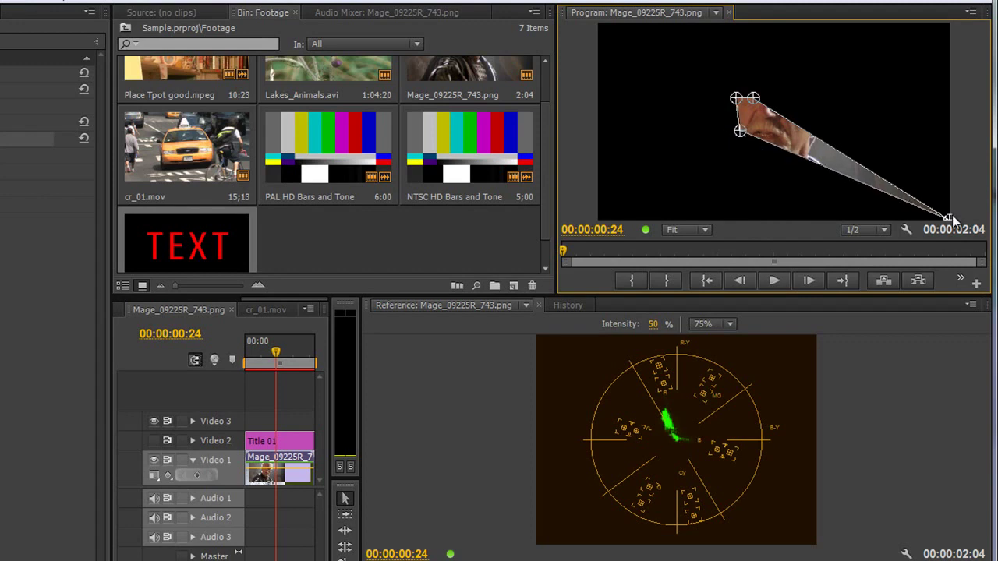
pyautogui.moveTo(952, 215); pyautogui.dragTo(752, 119)
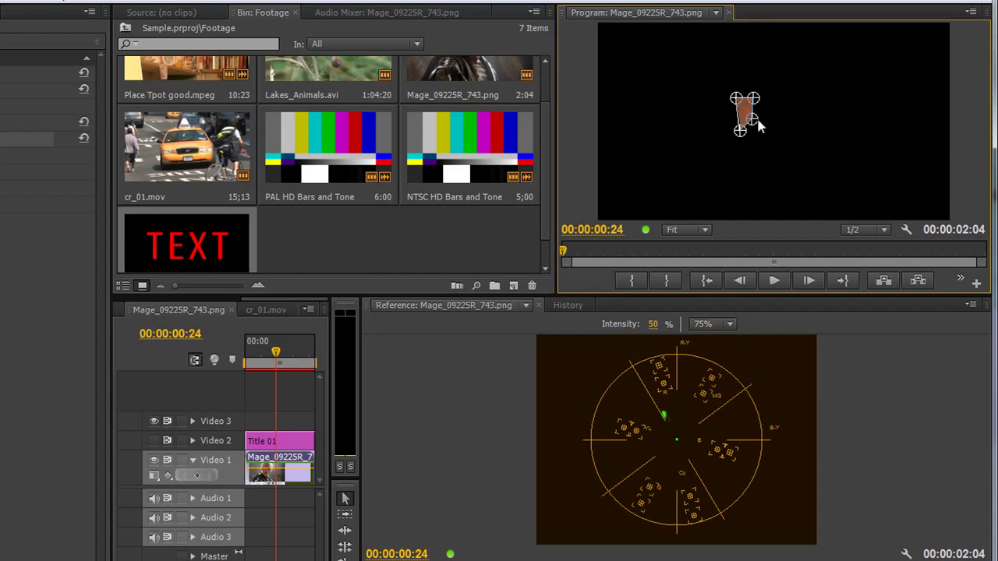
# - Reshape the matte corners into a kite covering only cheek skin
pyautogui.moveTo(753, 121)
pyautogui.mouseDown()
pyautogui.moveTo(812, 133)
pyautogui.moveTo(847, 106)
pyautogui.moveTo(823, 111)
pyautogui.mouseUp()
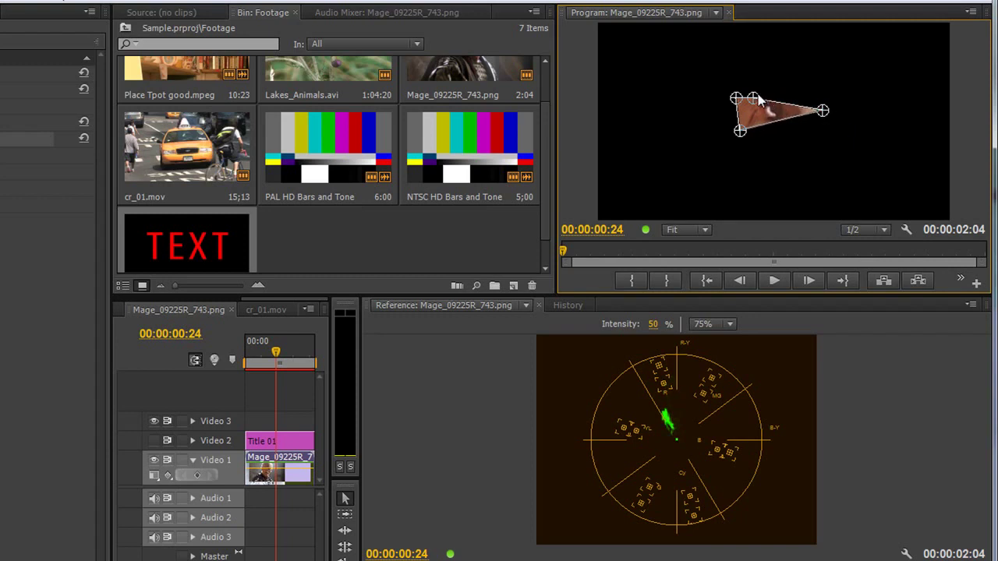
pyautogui.moveTo(754, 99); pyautogui.dragTo(805, 96)
pyautogui.moveTo(740, 133); pyautogui.dragTo(804, 148)
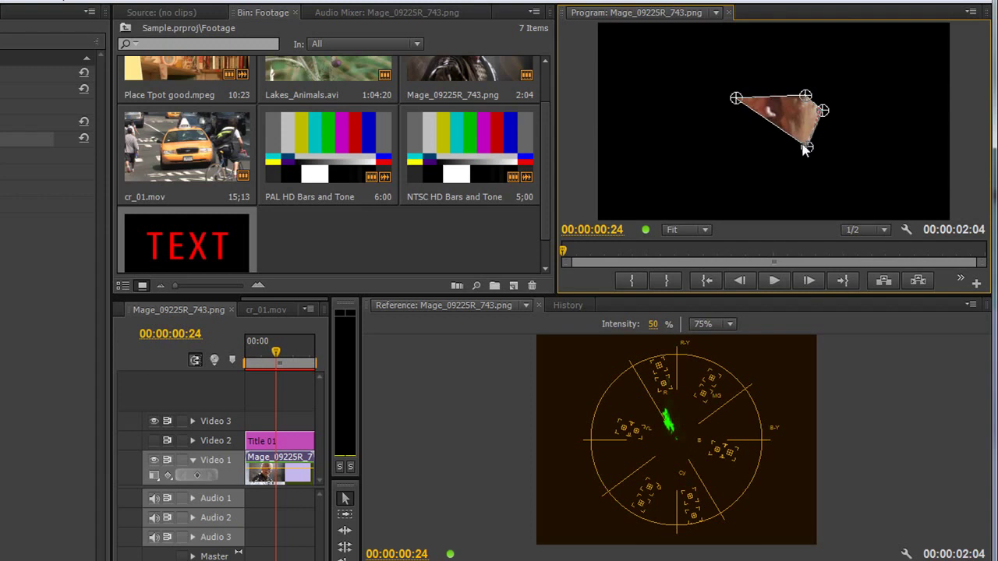
pyautogui.moveTo(736, 99); pyautogui.dragTo(793, 113)
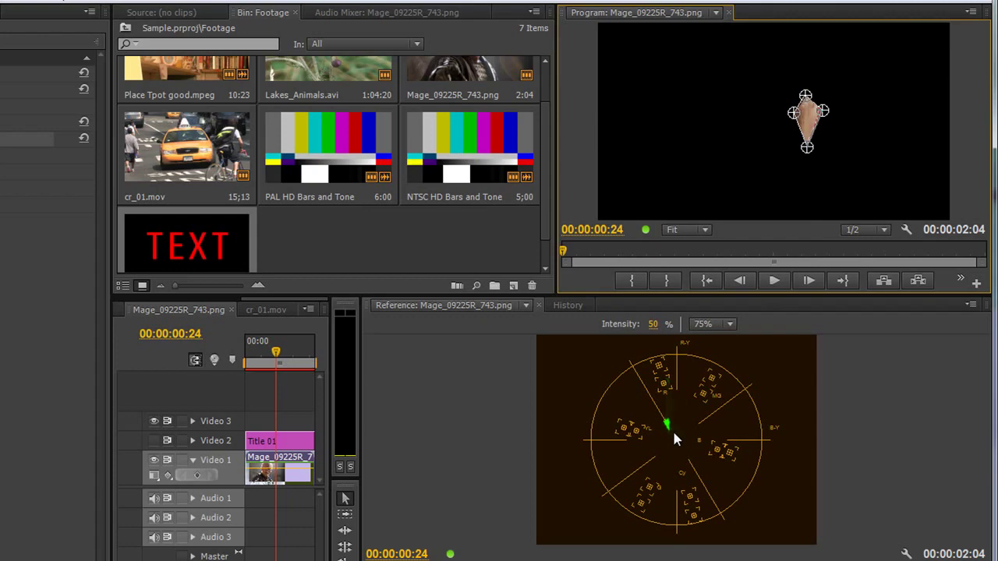
# - Toggle the garbage matte off and on, then delete it from the Mage clip
pyautogui.click(0, 307)
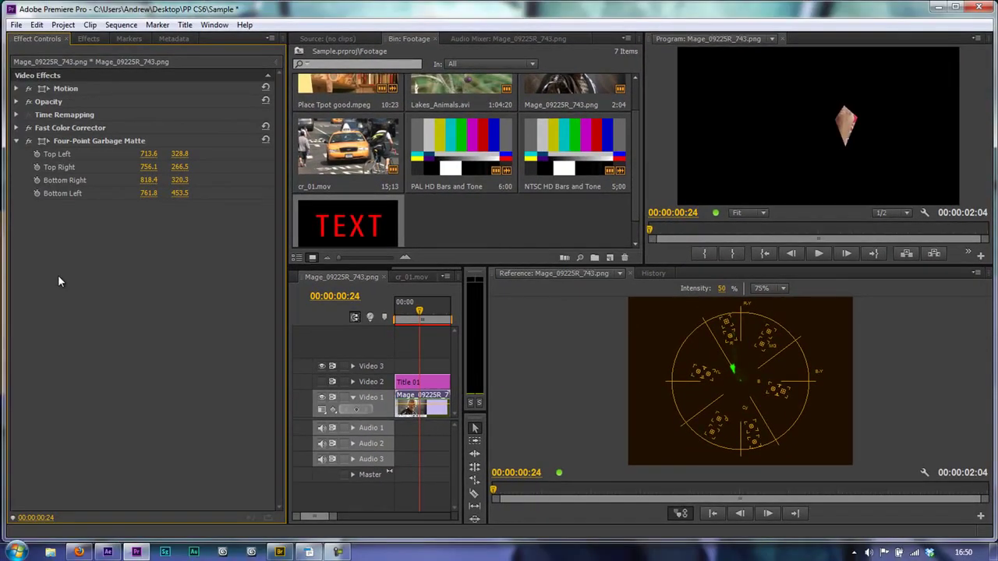
pyautogui.click(27, 141)
pyautogui.click(28, 141)
pyautogui.click(79, 144)
pyautogui.press('Delete')
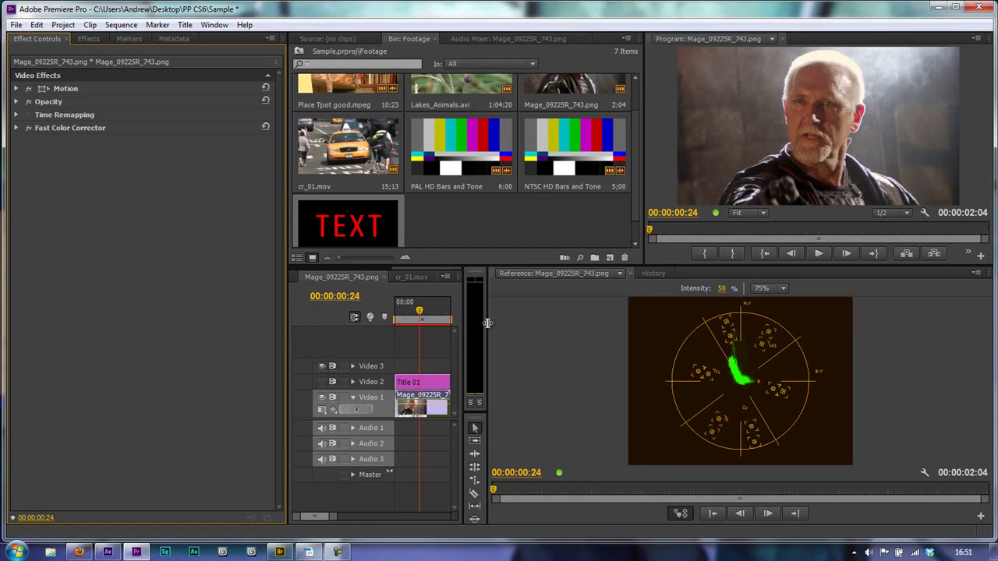
# - Drag the panel dividers beside the audio meter to widen the timeline panel
pyautogui.moveTo(490, 326); pyautogui.dragTo(644, 353)
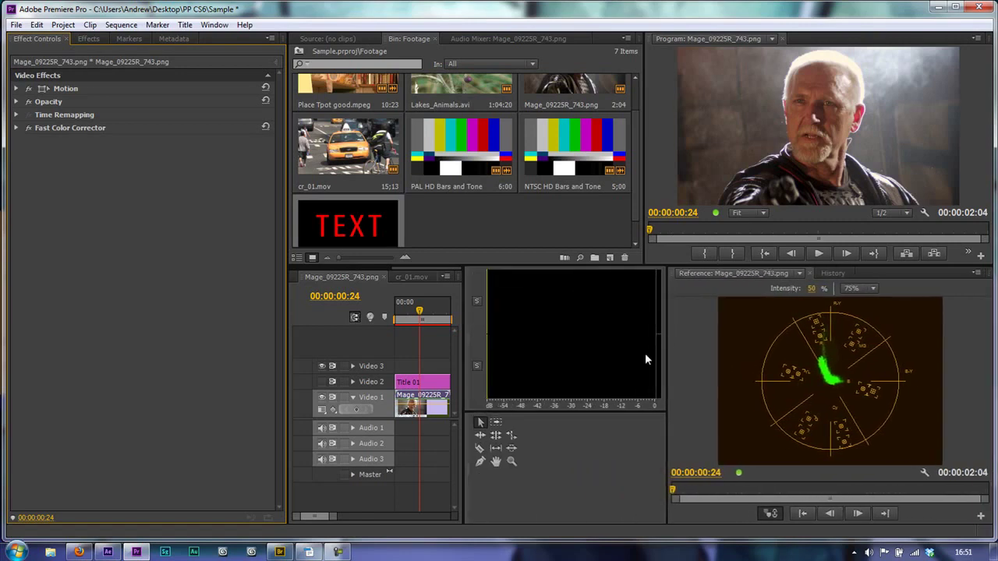
pyautogui.moveTo(464, 347); pyautogui.dragTo(653, 367)
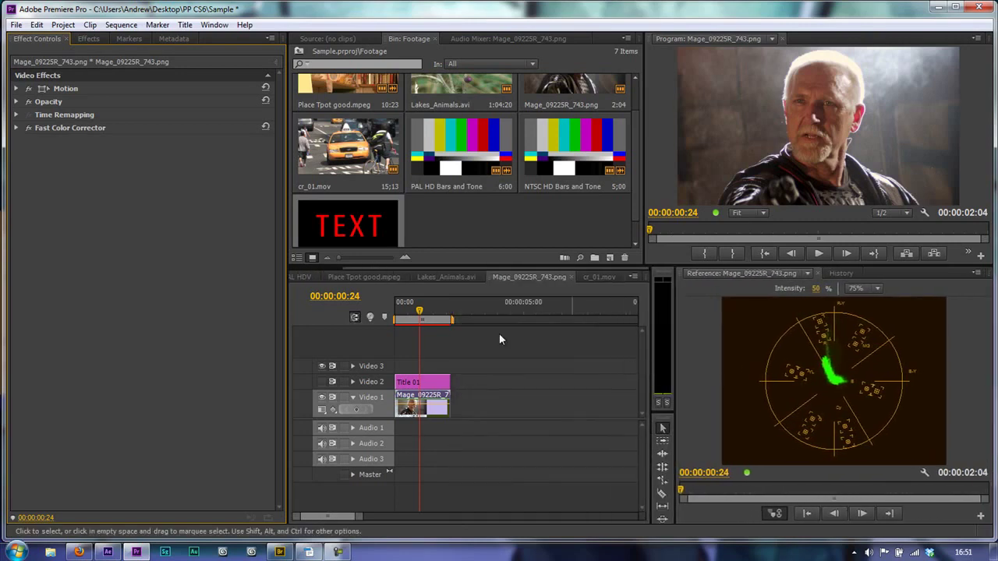
pyautogui.scroll(1, 341, 275)
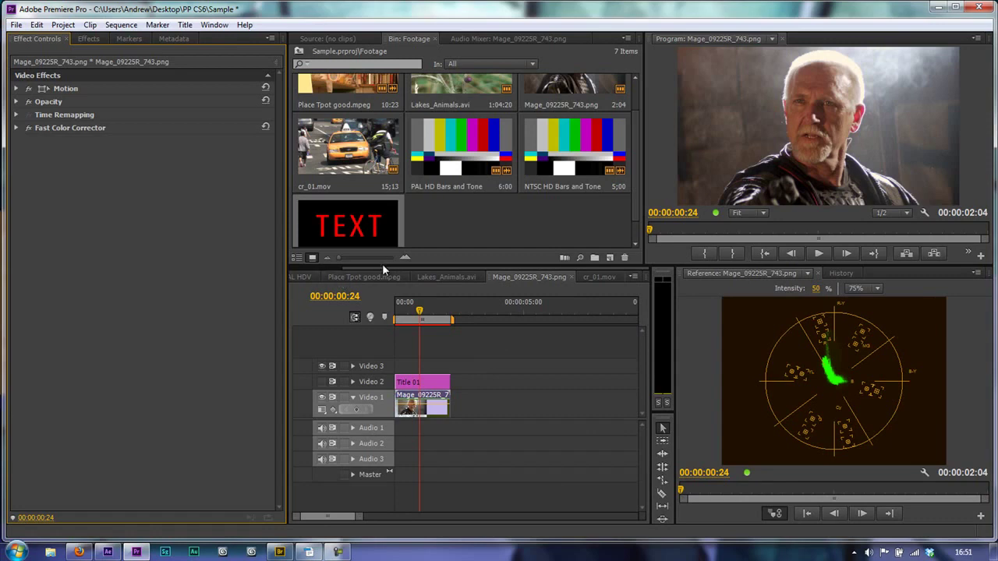
pyautogui.scroll(2, 343, 275)
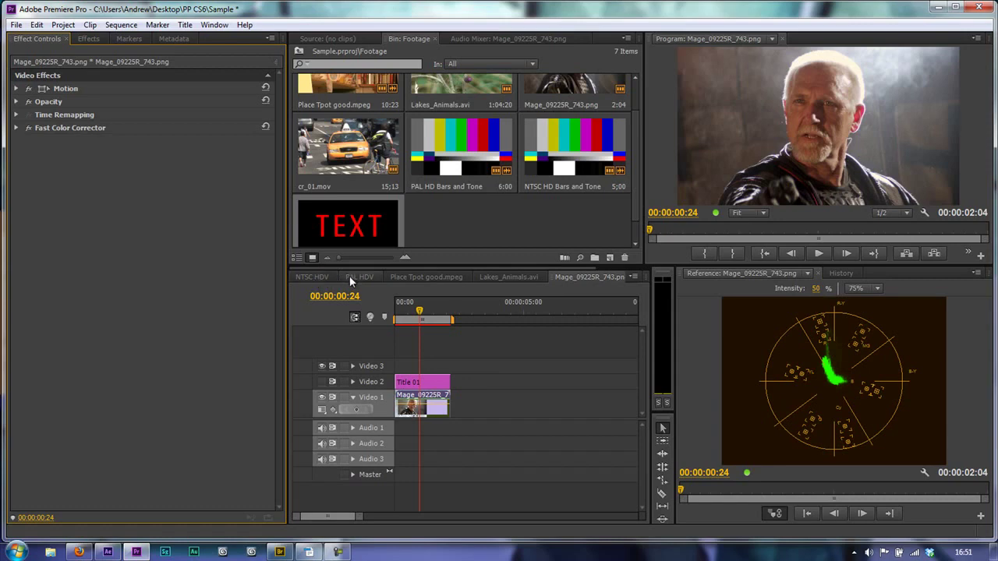
# - Open the NTSC HDV sequence and enlarge the vectorscope panel to read the bar dots
pyautogui.click(320, 278)
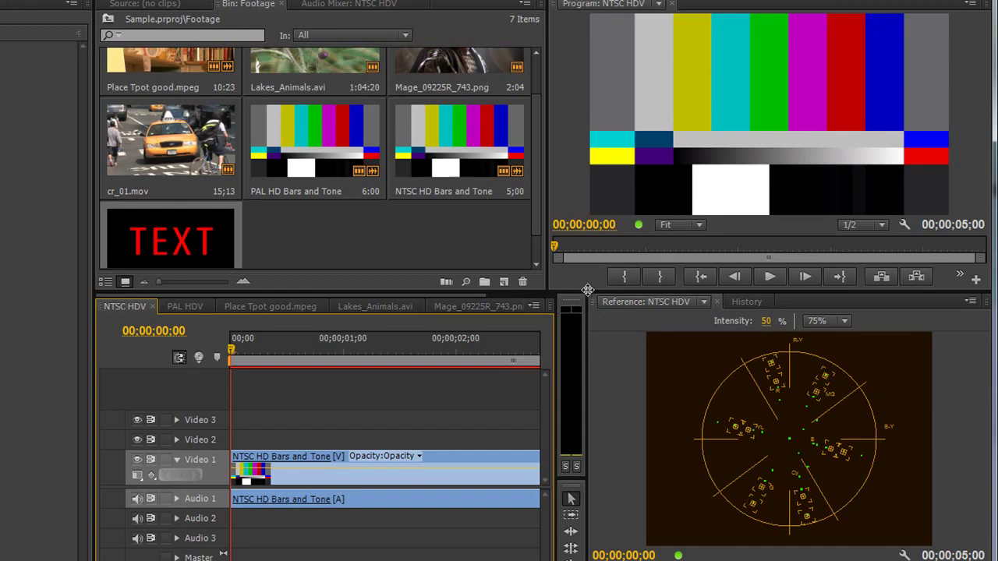
pyautogui.moveTo(588, 295); pyautogui.dragTo(227, 131)
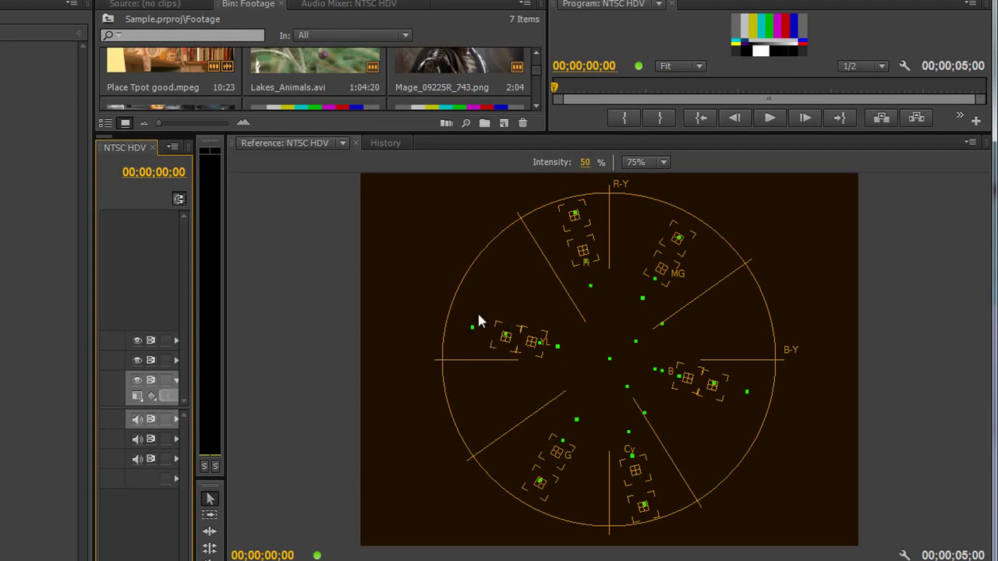
pyautogui.click(663, 162)
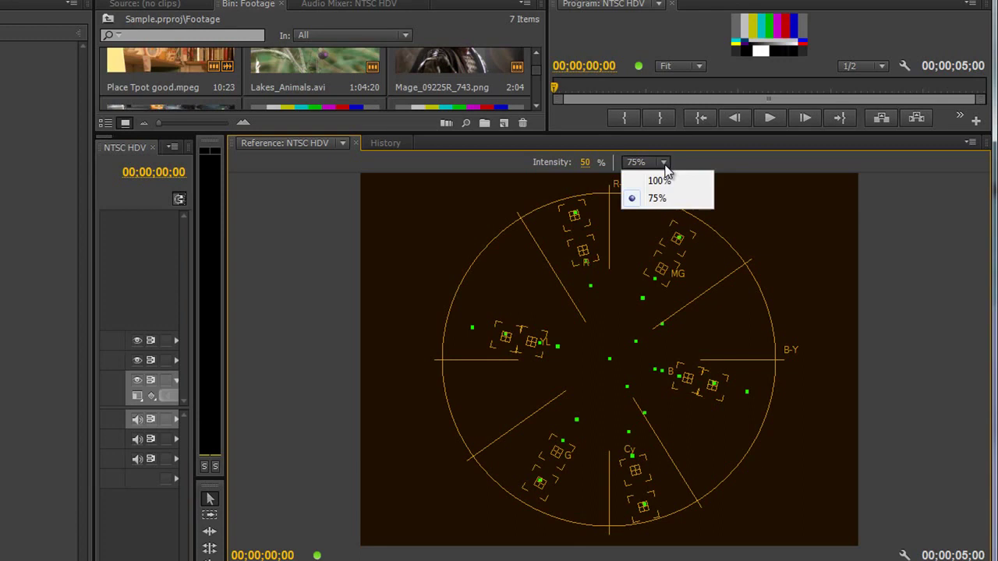
pyautogui.click(658, 180)
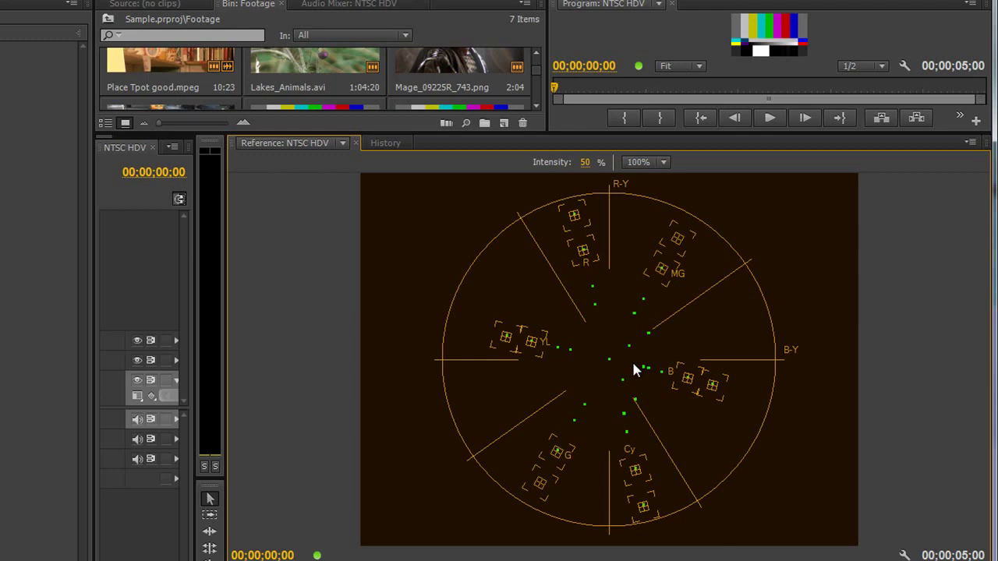
pyautogui.click(664, 163)
pyautogui.click(652, 197)
# - Widen the timeline, open the Mage_09225R_743.png sequence, and enable Video 2's TEXT title
pyautogui.moveTo(195, 141); pyautogui.dragTo(466, 142)
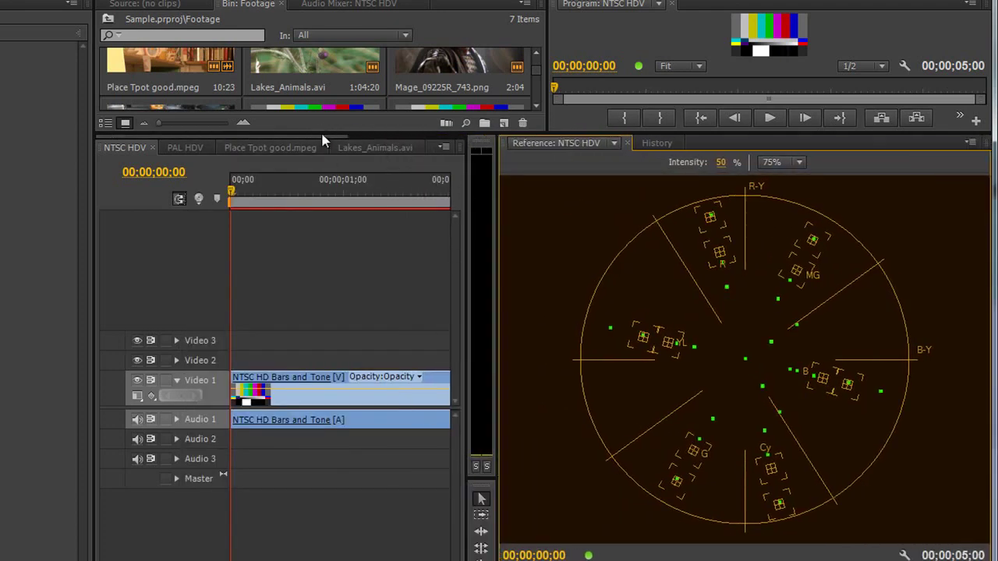
pyautogui.moveTo(320, 134); pyautogui.dragTo(414, 136)
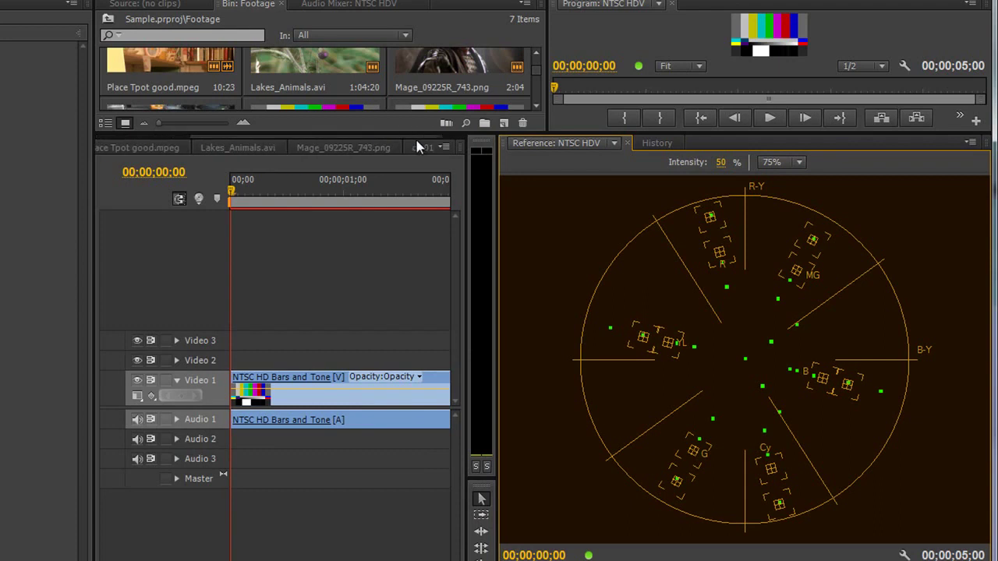
pyautogui.click(334, 146)
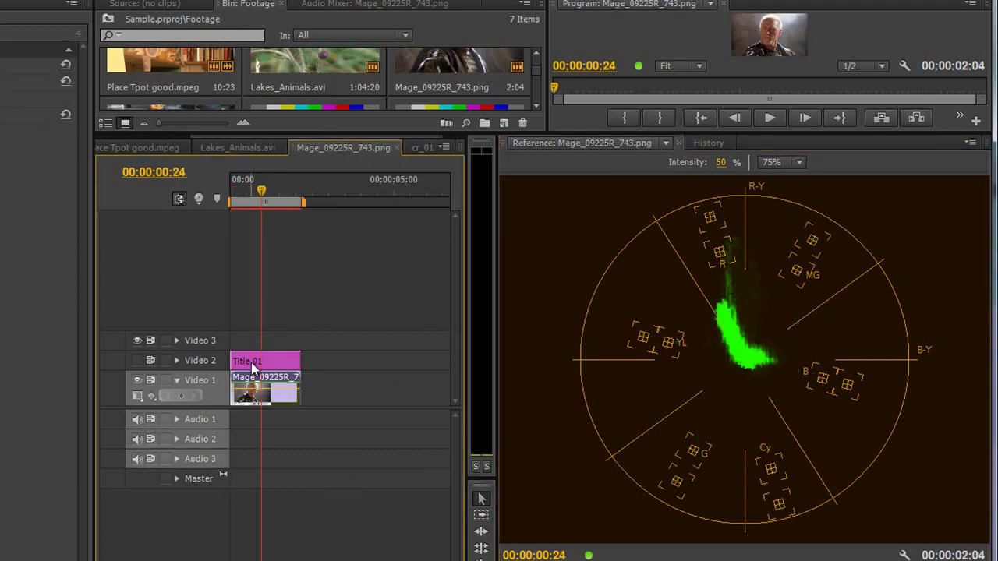
pyautogui.click(138, 361)
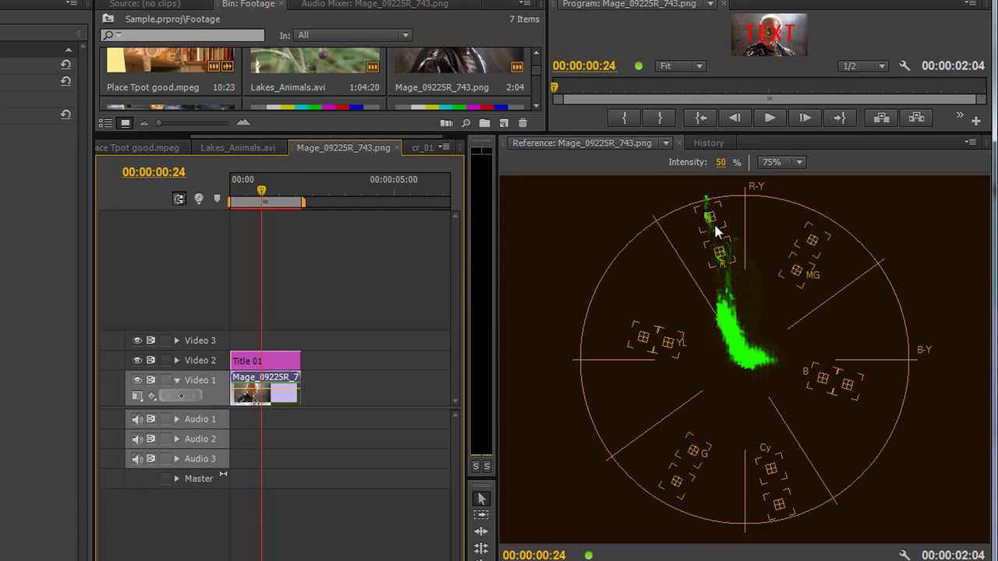
# - Switch the vectorscope scale to 100%, then back to 75%
pyautogui.click(791, 162)
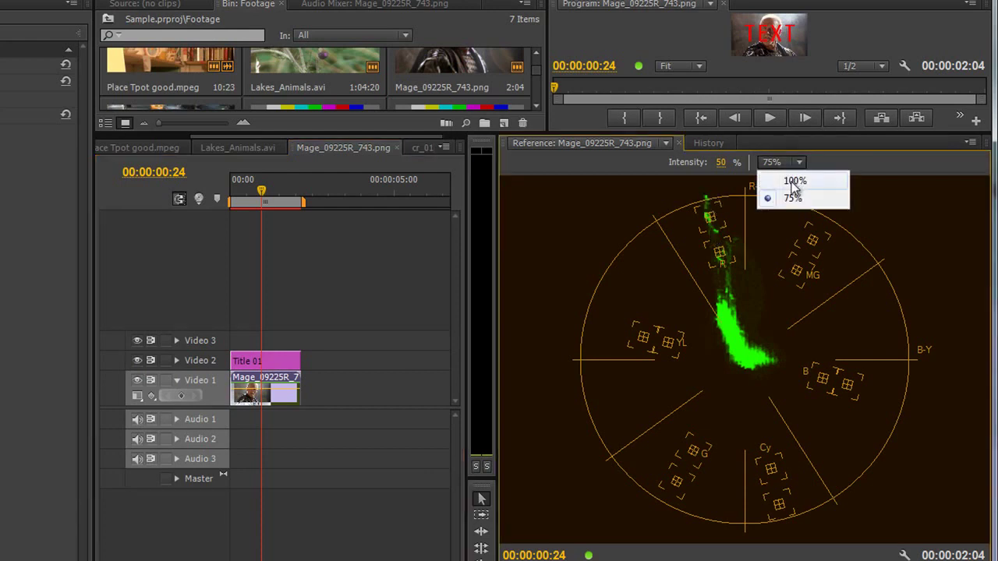
pyautogui.click(794, 180)
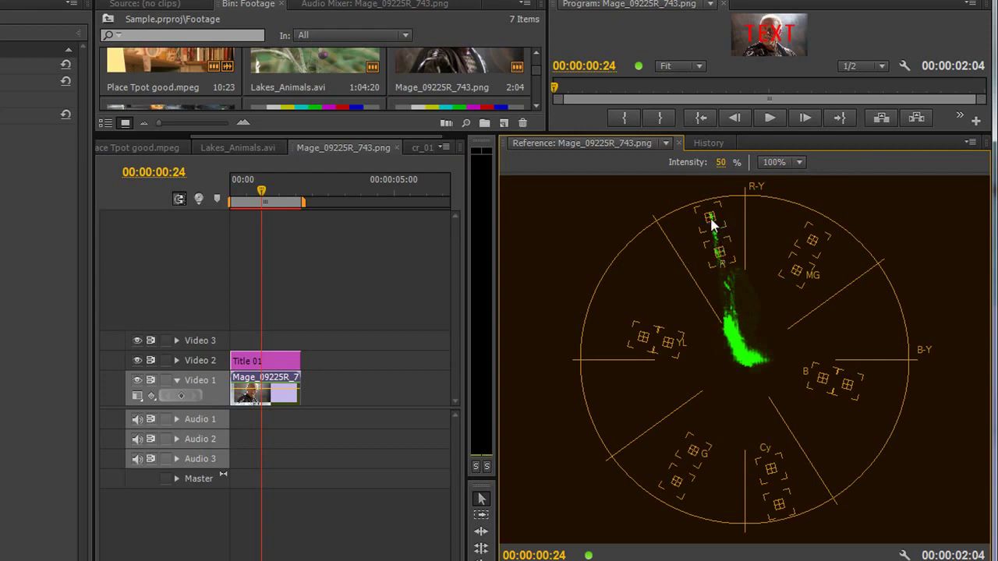
pyautogui.click(800, 162)
pyautogui.click(789, 200)
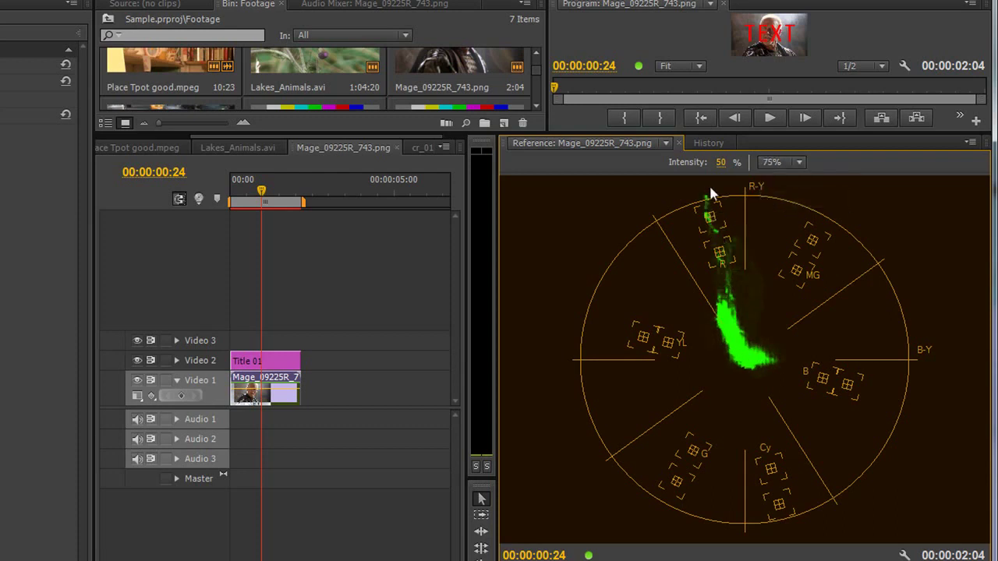